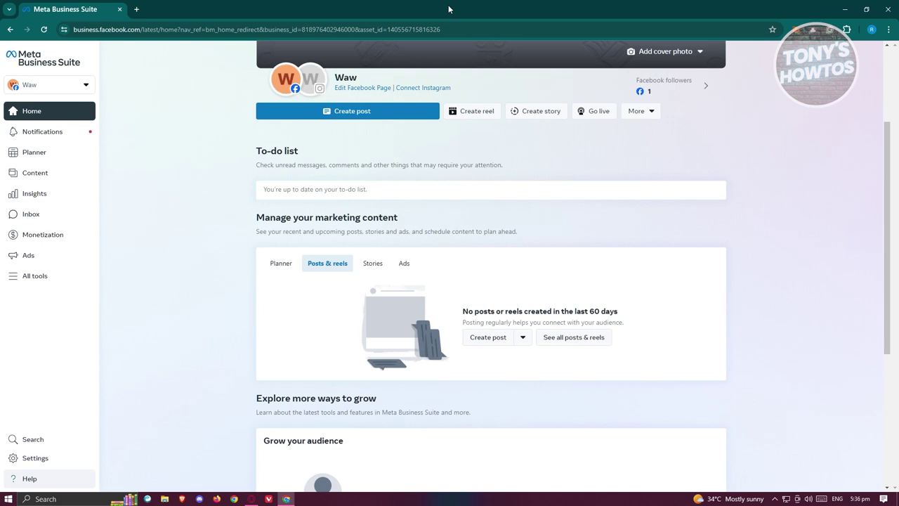
Step: Open the Waw account switcher to list the business portfolios and their assets
click(84, 90)
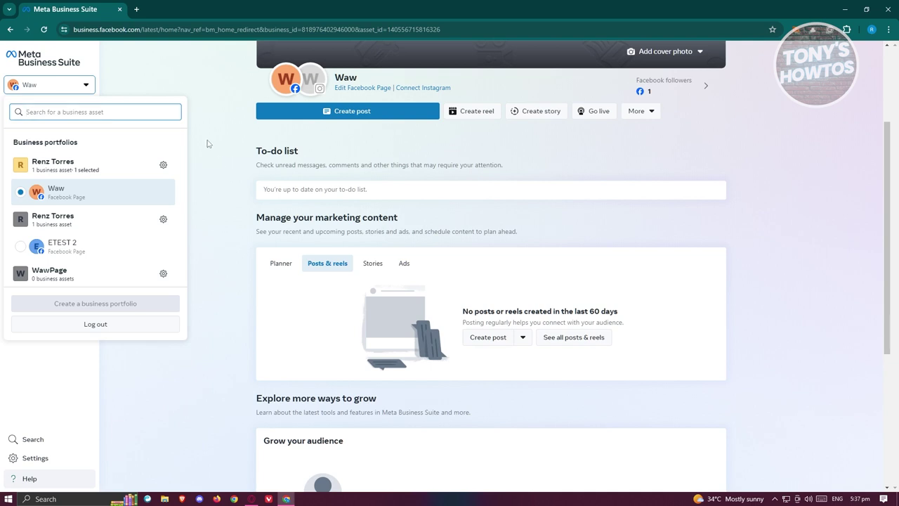
Step: Open Settings for the first portfolio, which contains Waw, showing its People list
click(70, 85)
click(69, 87)
click(163, 166)
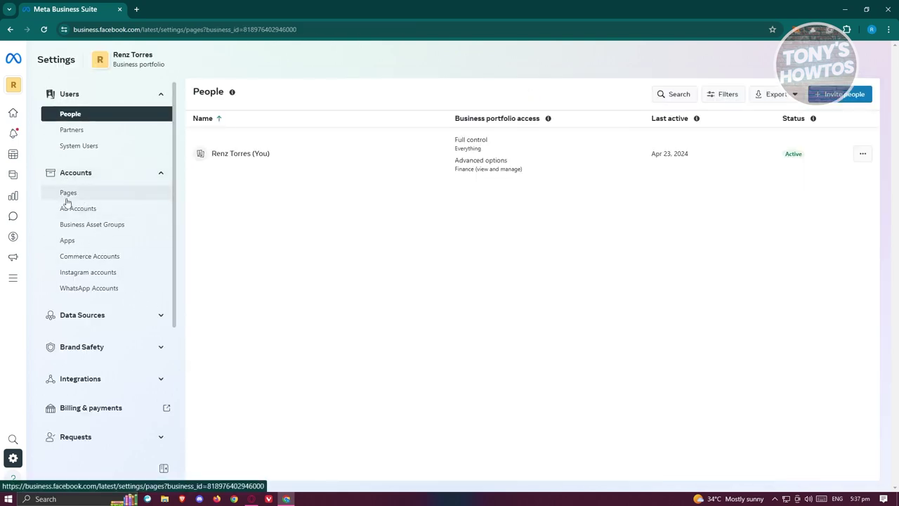
Step: Show the portfolio's Pages list and start adding a new Page with Add
click(67, 200)
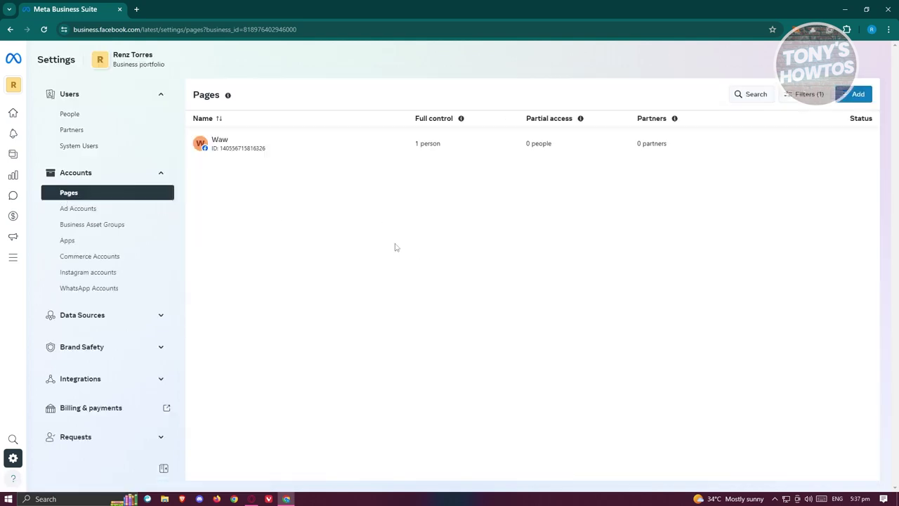
click(857, 94)
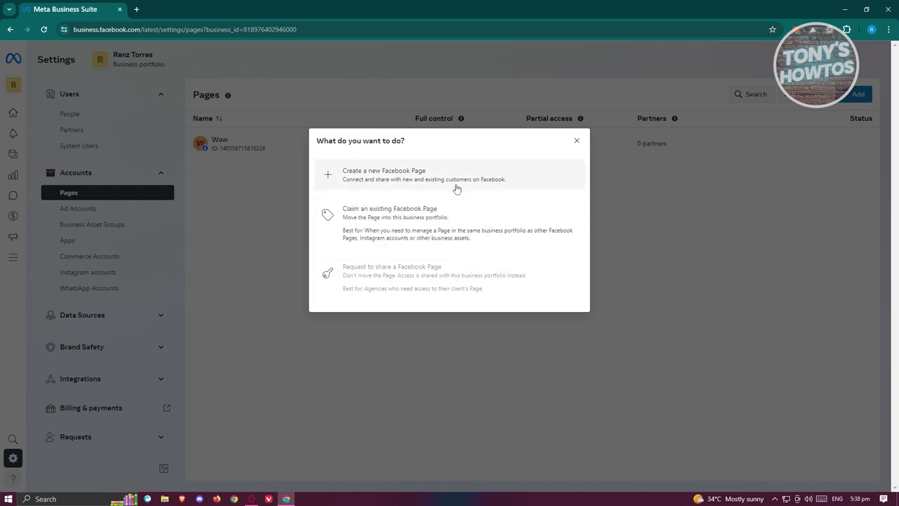
Step: Create a new Facebook Page named 'Renzis Page' in category Gaming video creator and continue
click(364, 180)
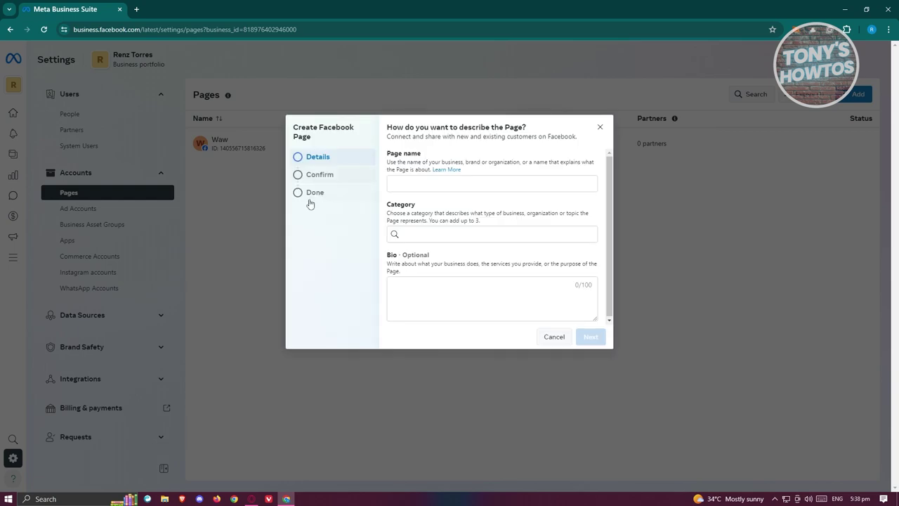
click(445, 186)
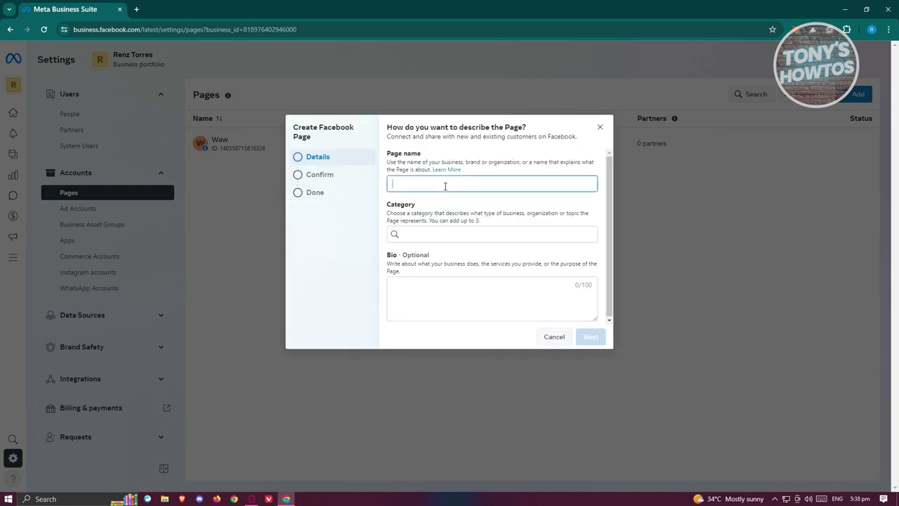
text(Renzis Page)
click(466, 233)
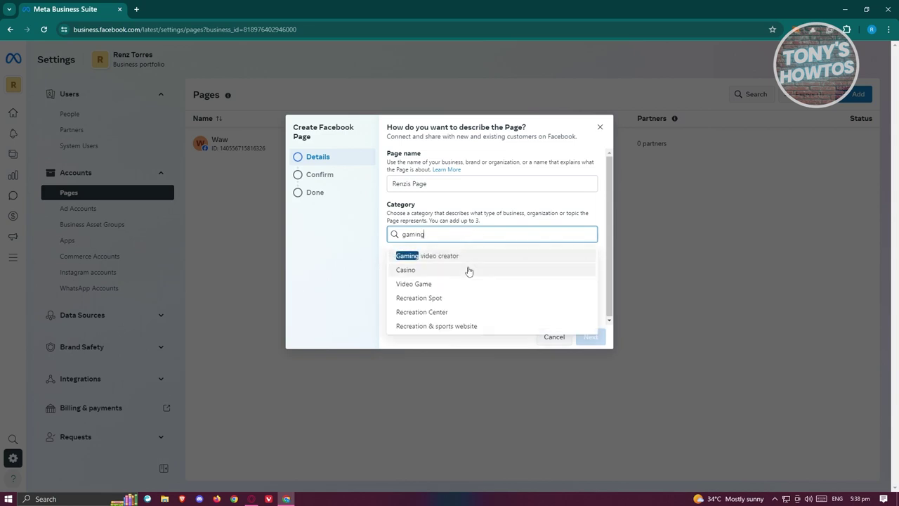
click(427, 255)
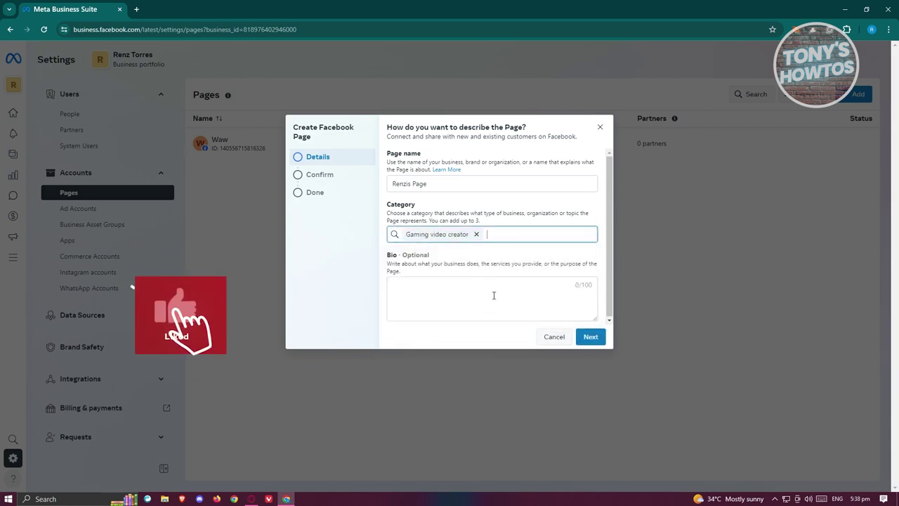
click(491, 295)
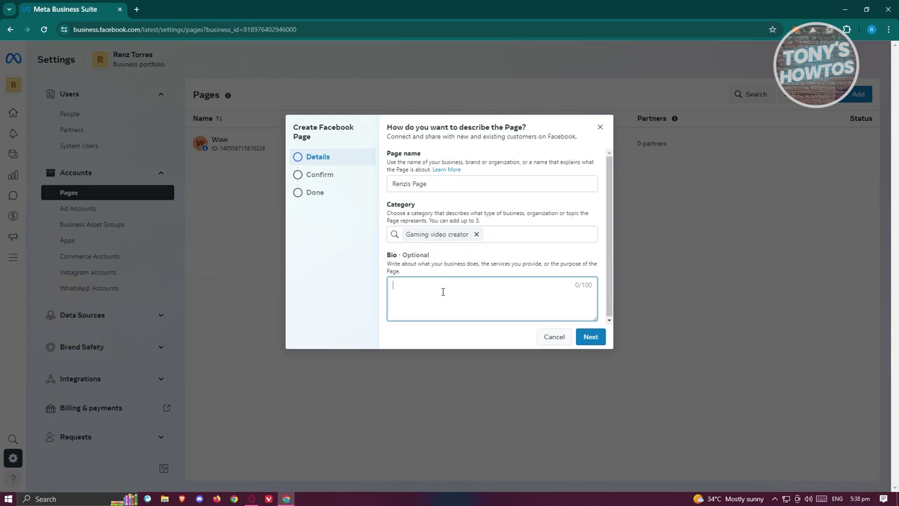
click(588, 337)
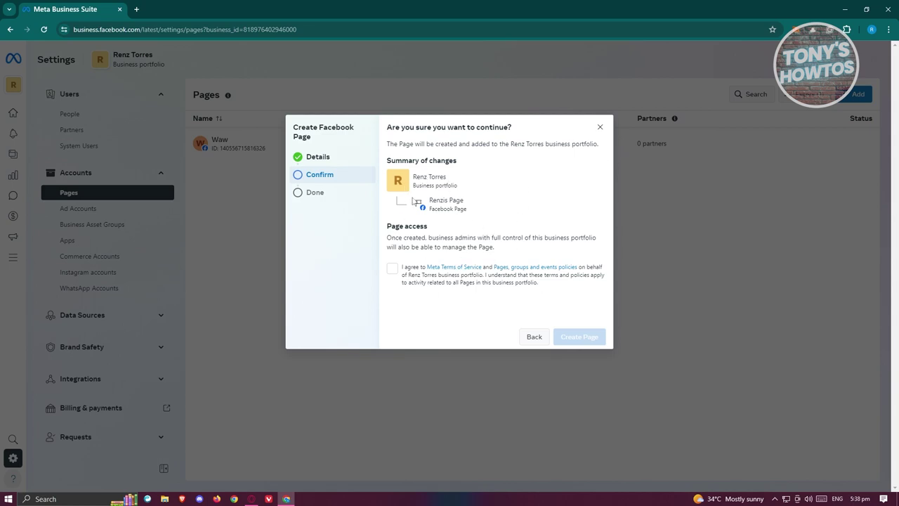
Step: Agree to Meta's terms and create Renzis Page in the portfolio
click(392, 268)
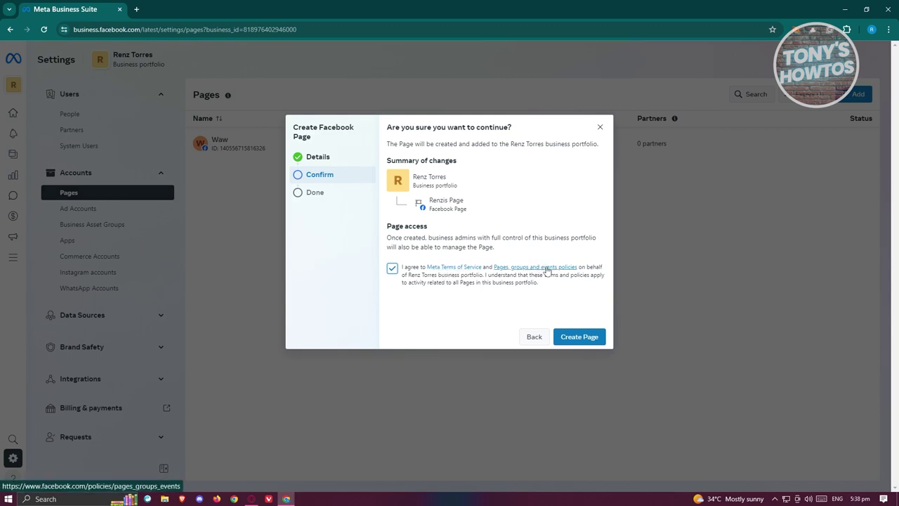
click(585, 339)
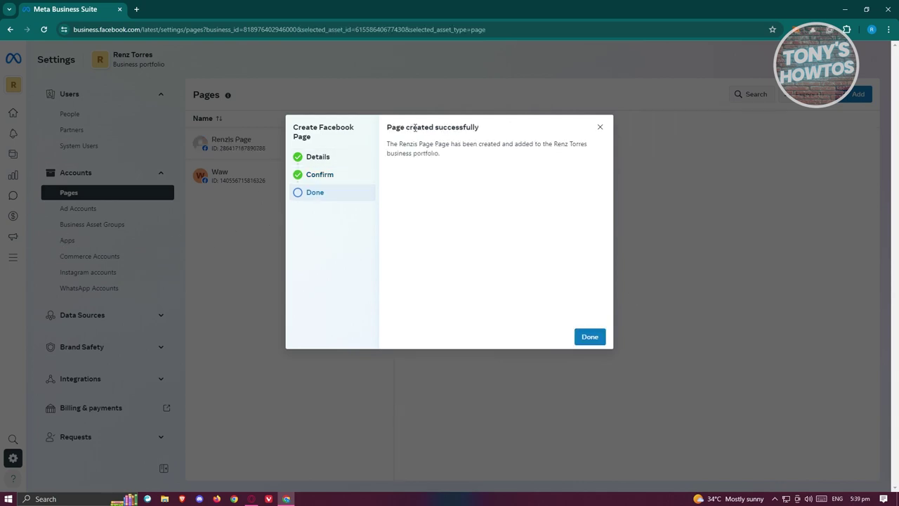
Step: Check Renzis Page's empty Partners and Connected assets tabs, then view it on Facebook
click(587, 338)
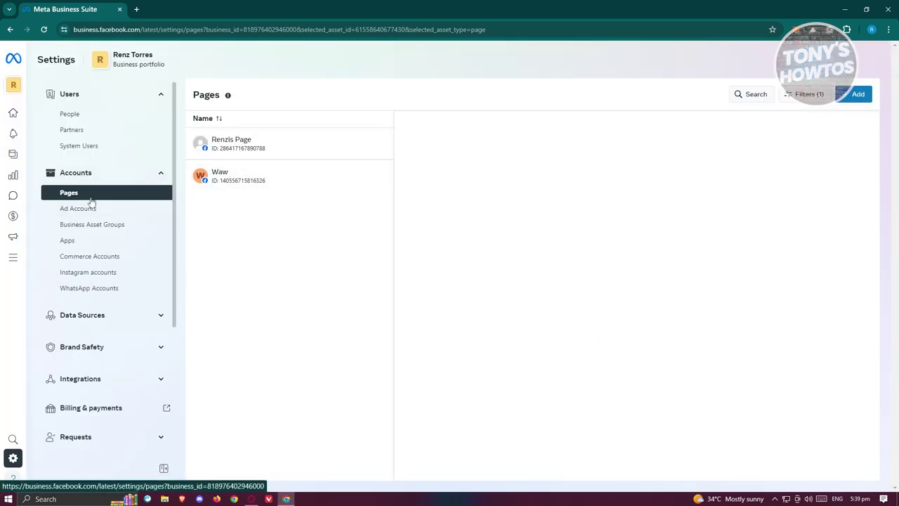
click(293, 145)
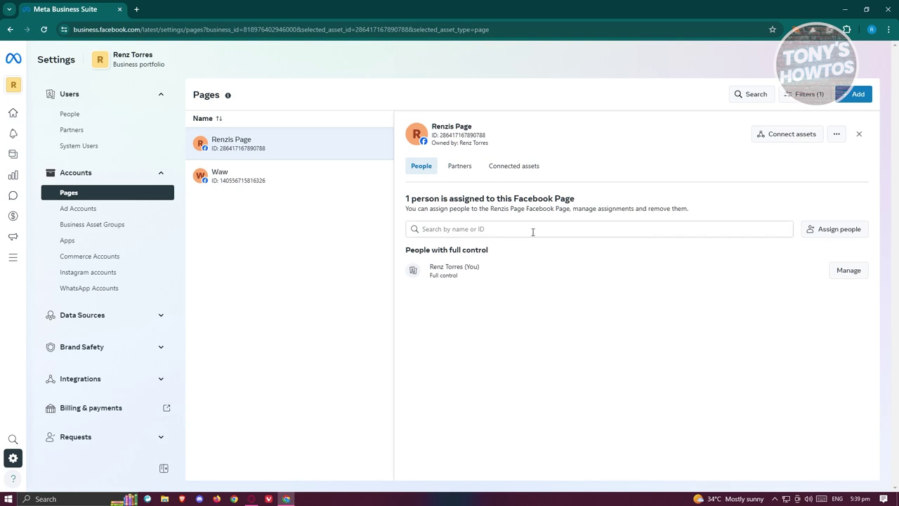
click(460, 170)
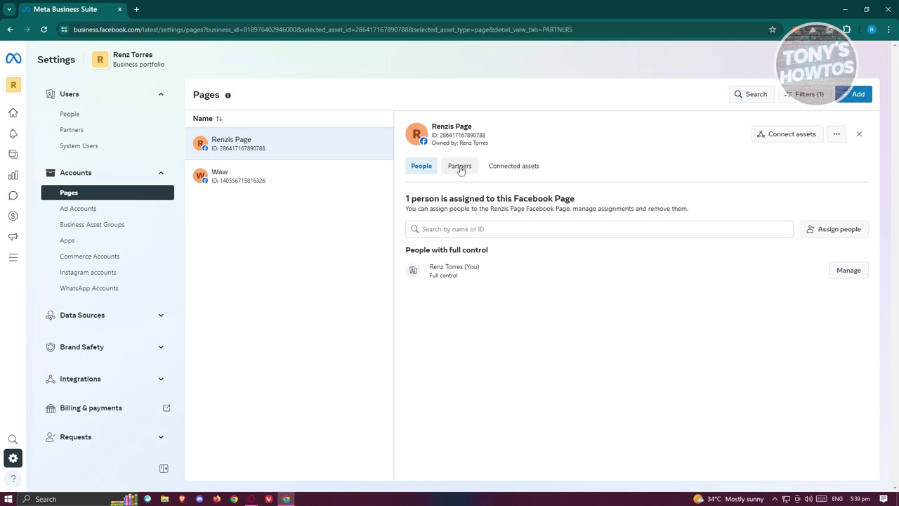
click(507, 170)
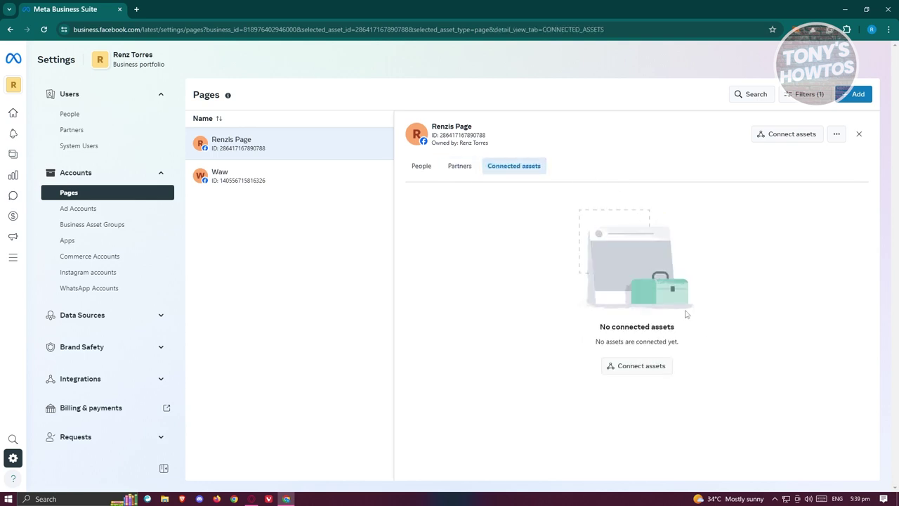
click(835, 139)
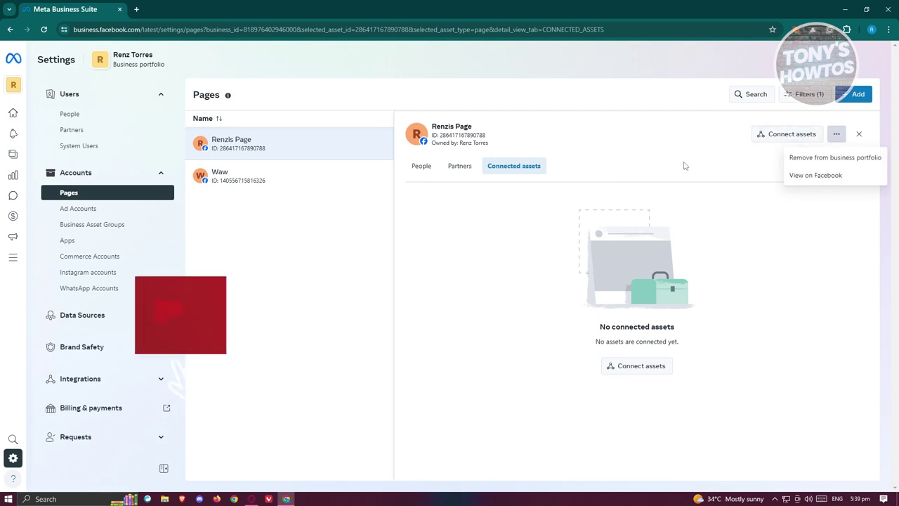
click(827, 177)
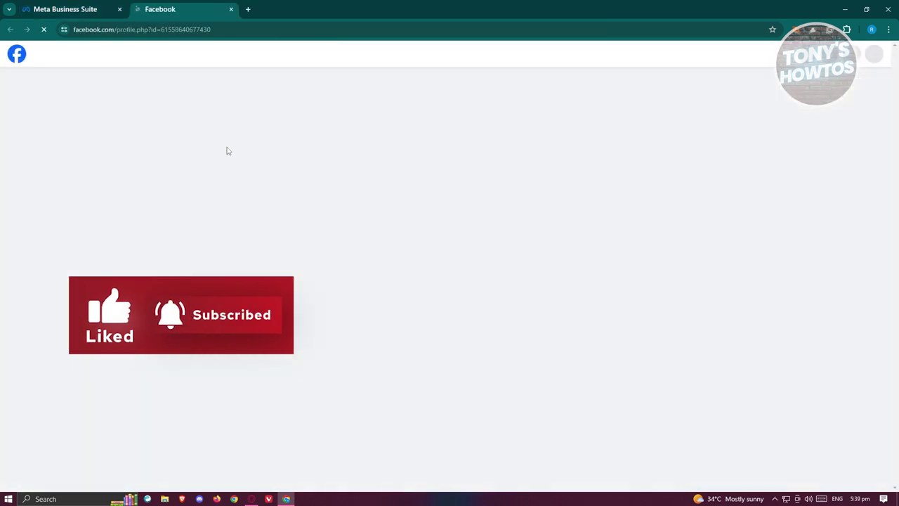
scroll(237, 156, down, 2)
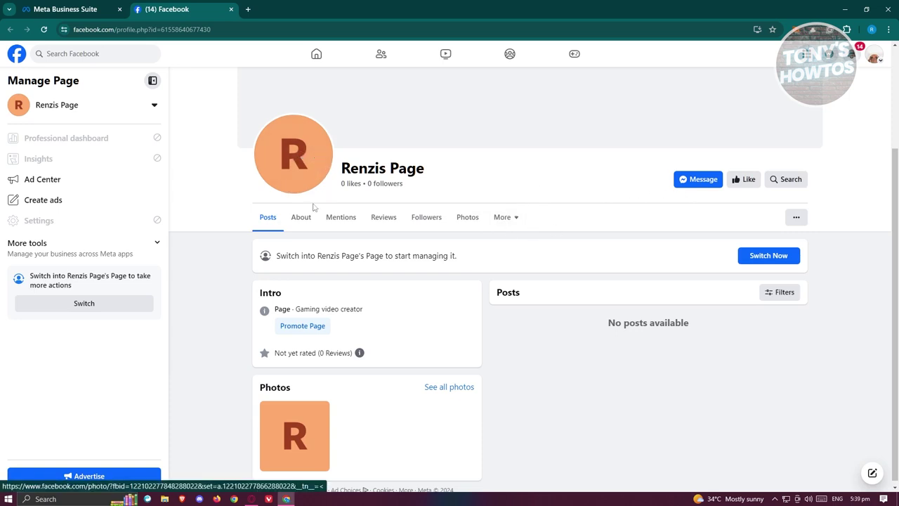
click(295, 171)
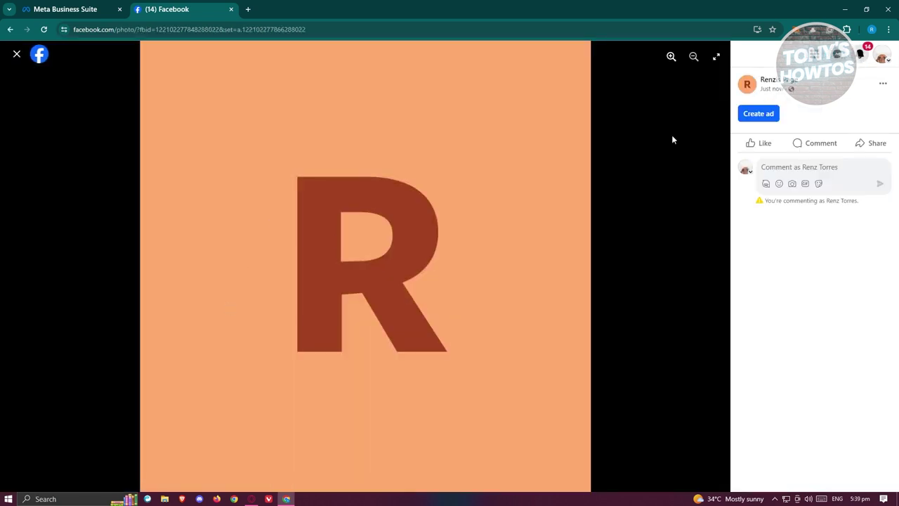
click(18, 55)
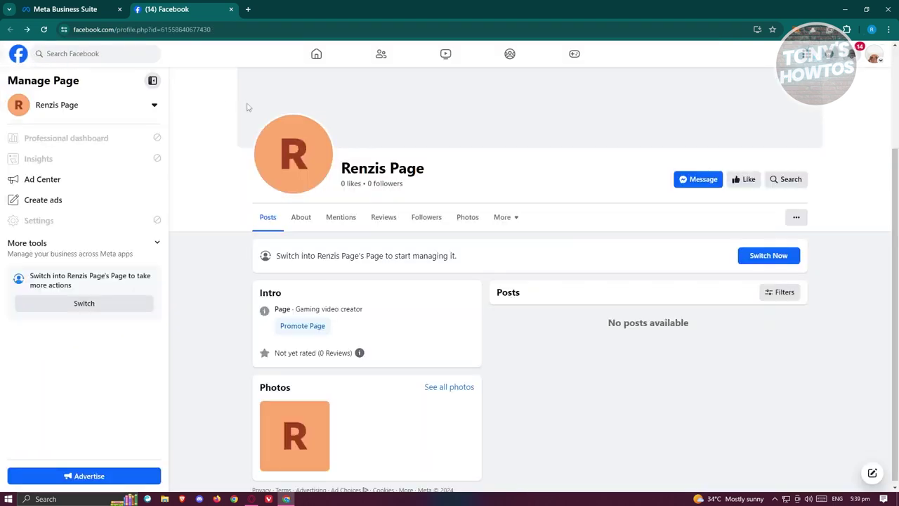
Step: Switch the account to act as Renzis Page from the full profiles list
click(875, 57)
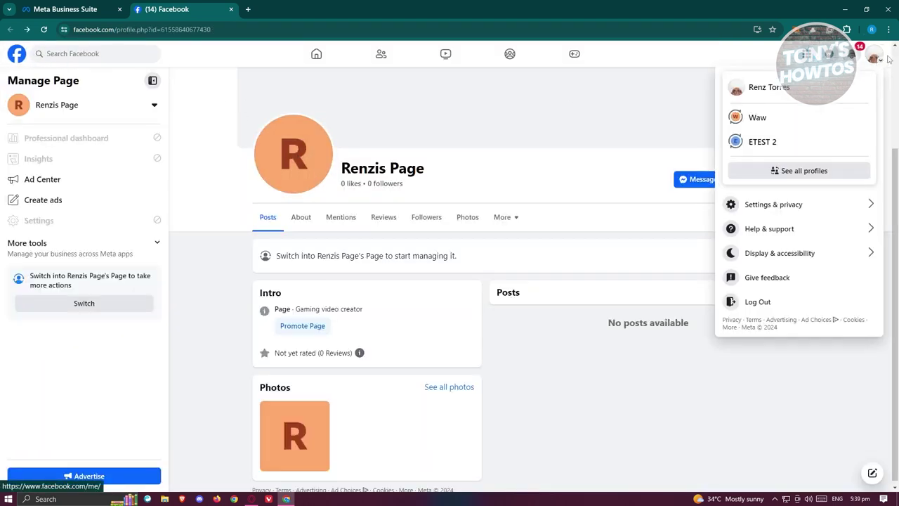
click(874, 57)
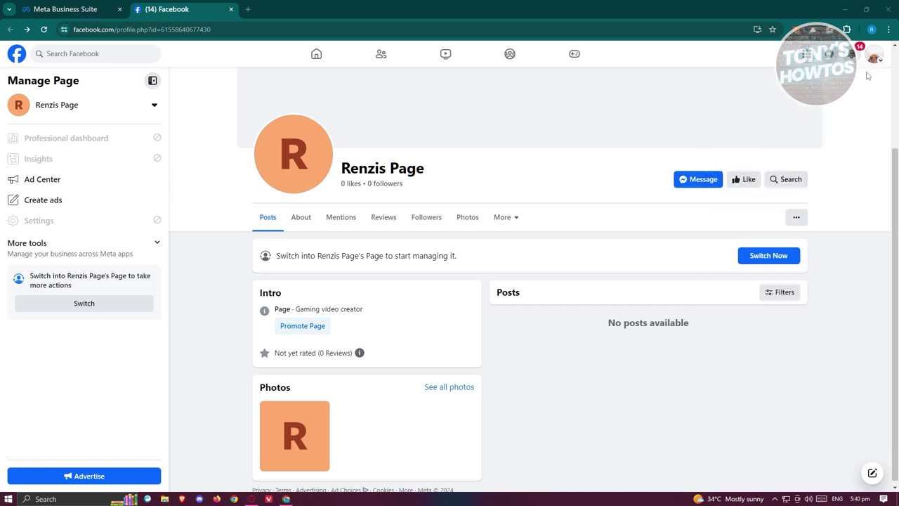
click(874, 57)
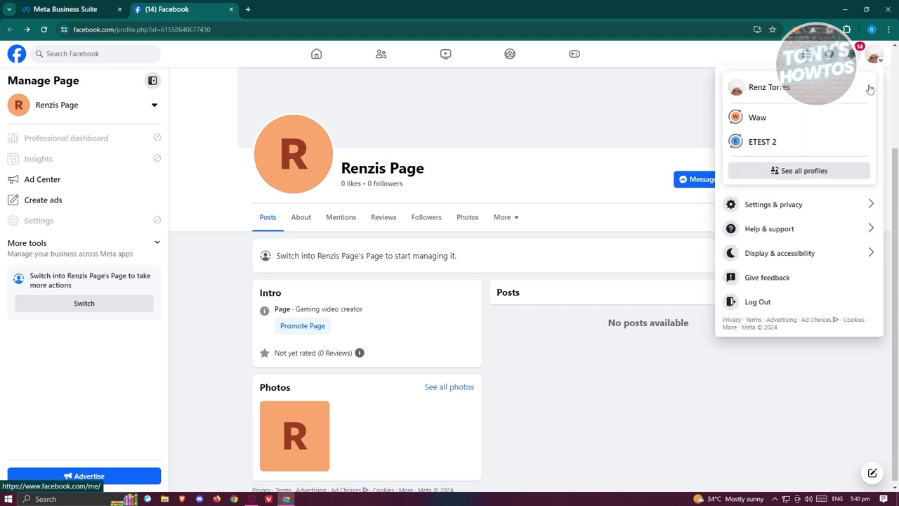
click(808, 172)
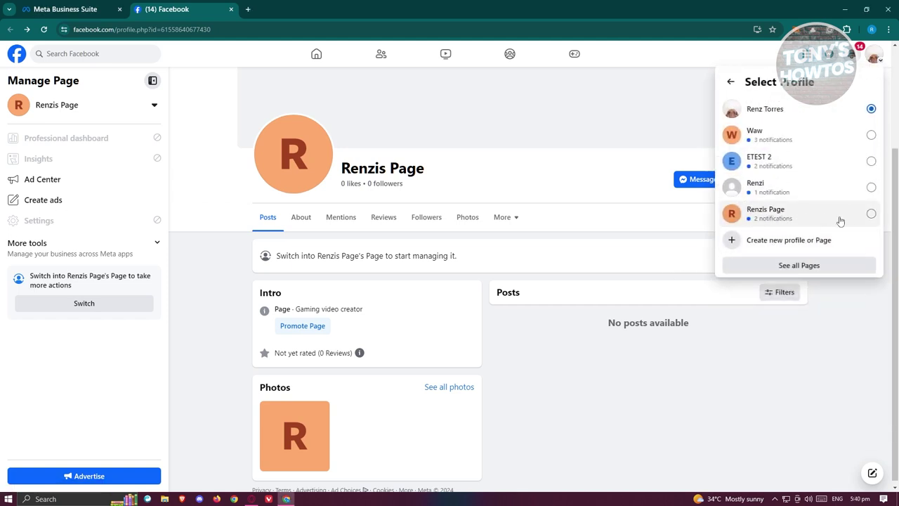
click(871, 216)
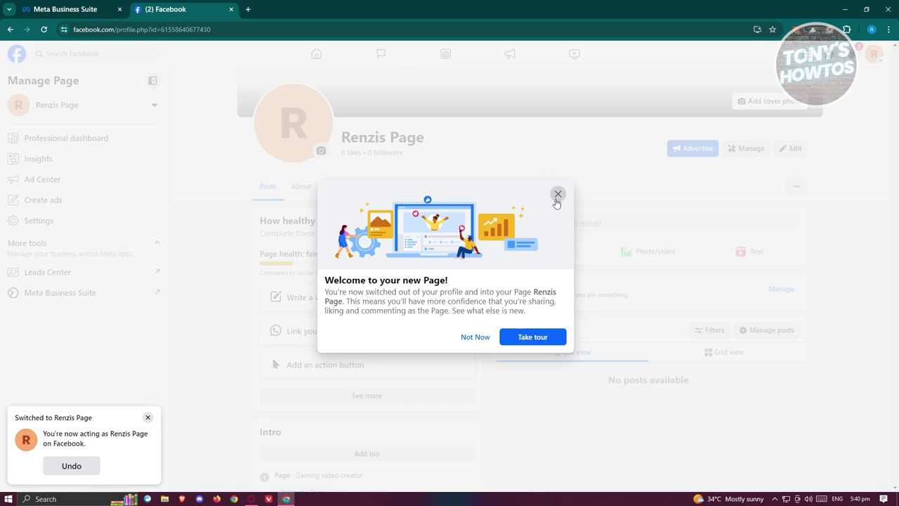
Step: Skip Renzis Page's welcome tour with Not Now
click(558, 194)
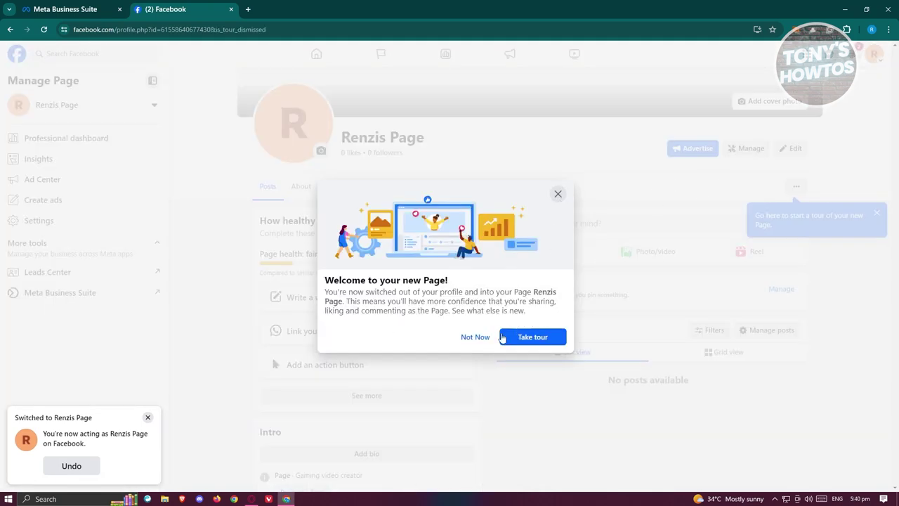
click(471, 338)
scroll(587, 288, up, 3)
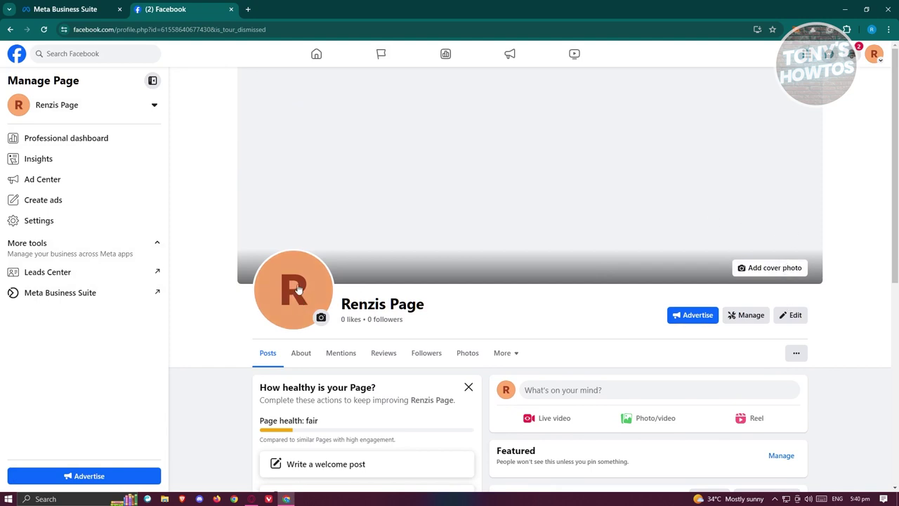
scroll(445, 244, down, 2)
Step: Briefly view the professional dashboard, then return to the Page and dismiss the tour hint
click(748, 221)
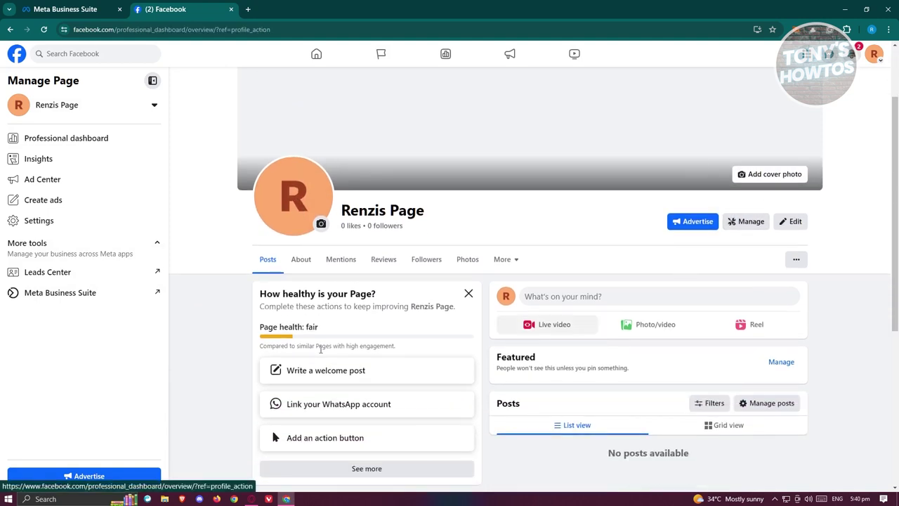
scroll(488, 255, down, 2)
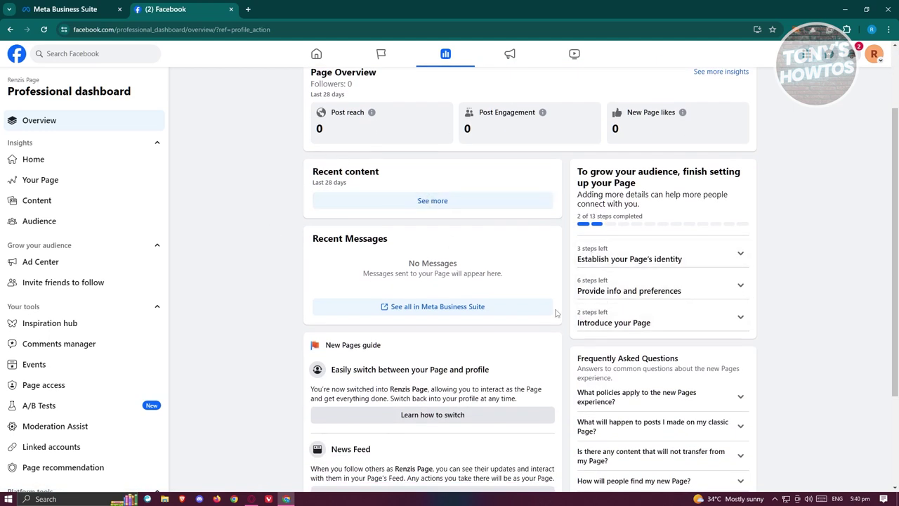
scroll(534, 302, down, 2)
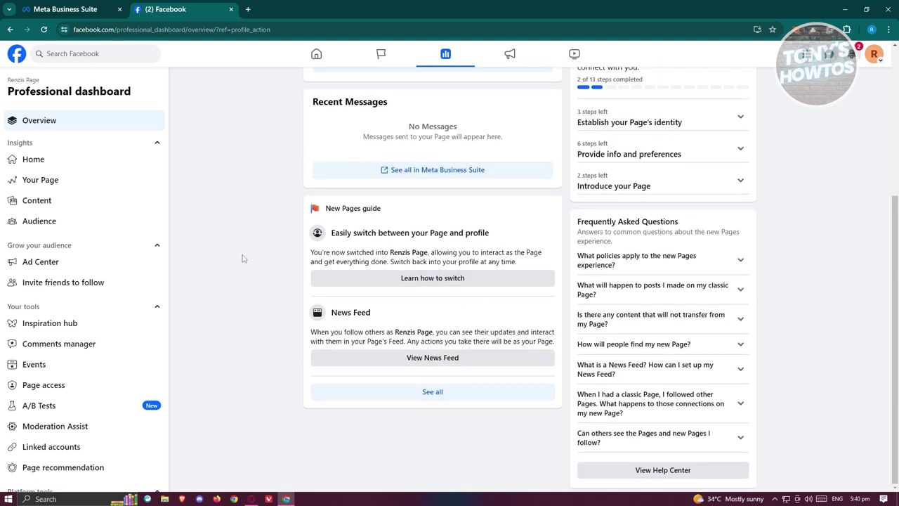
click(10, 29)
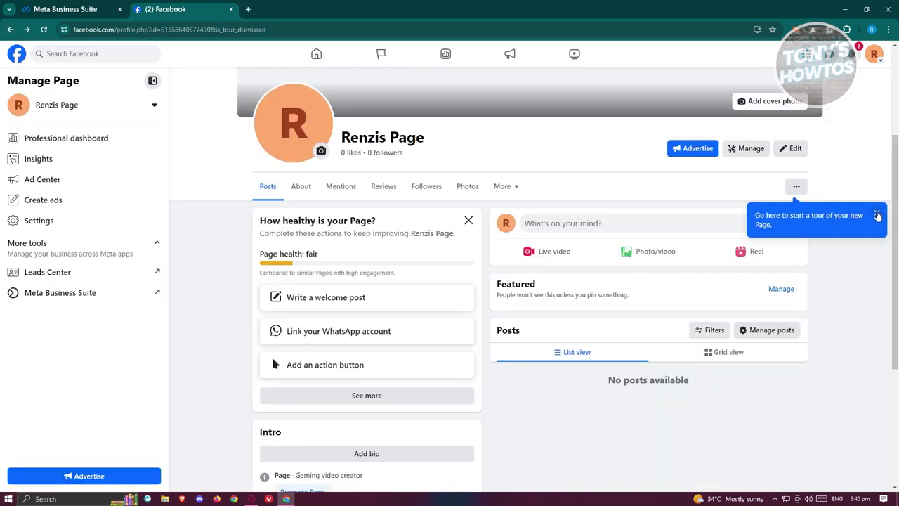
click(878, 216)
click(795, 149)
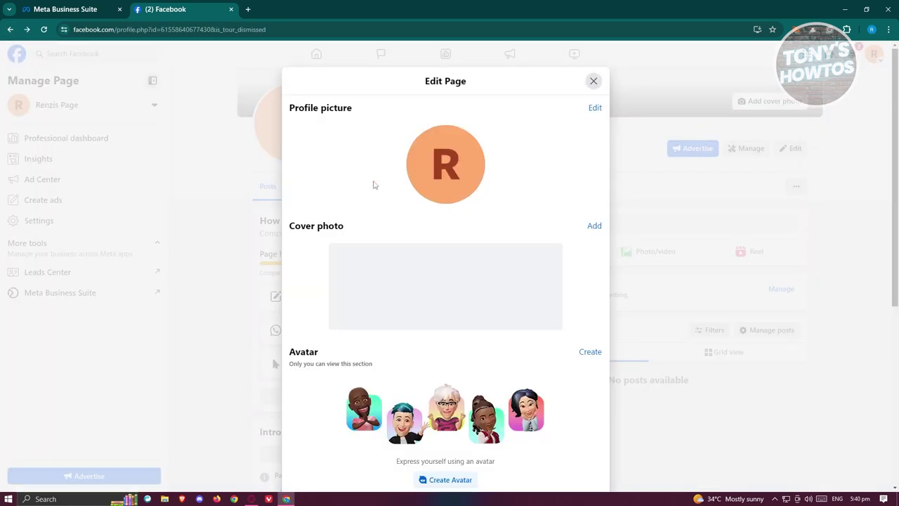
scroll(361, 185, down, 4)
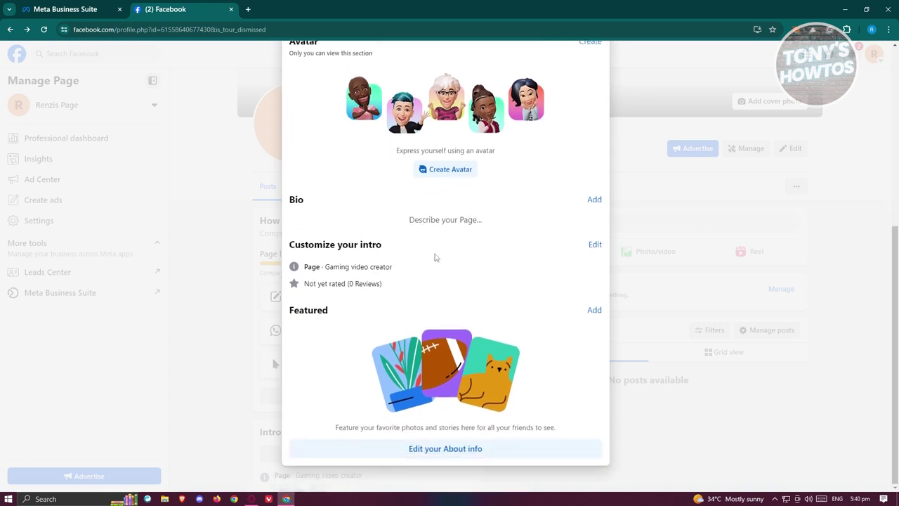
scroll(555, 386, up, 4)
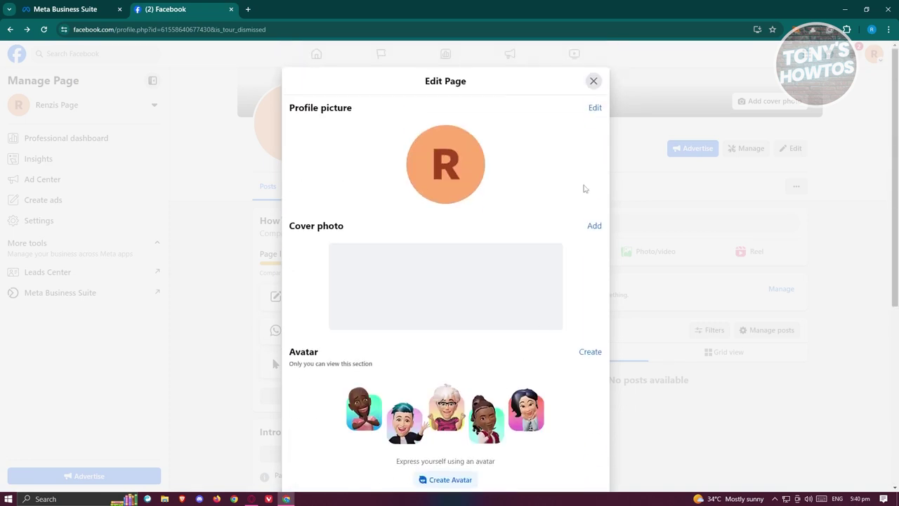
click(592, 82)
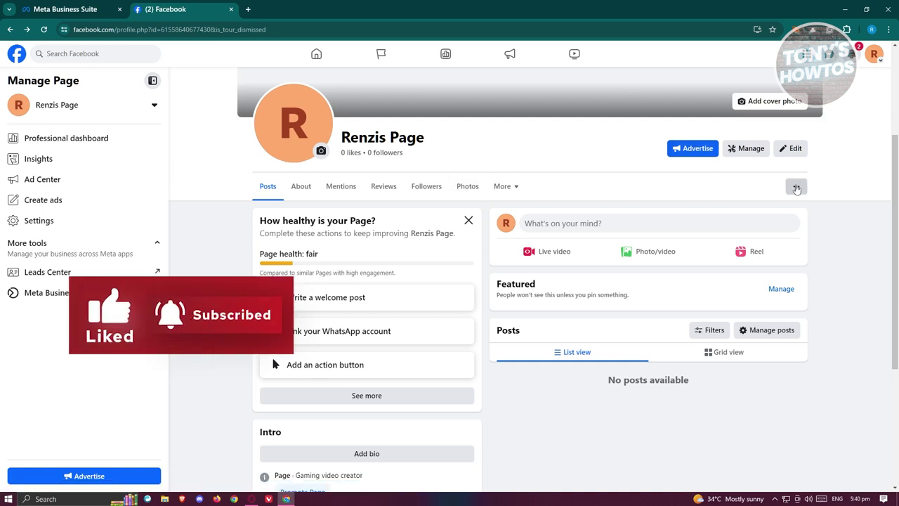
Step: Add a Send message action button linking Renzis Page's Messenger, and save it
click(795, 186)
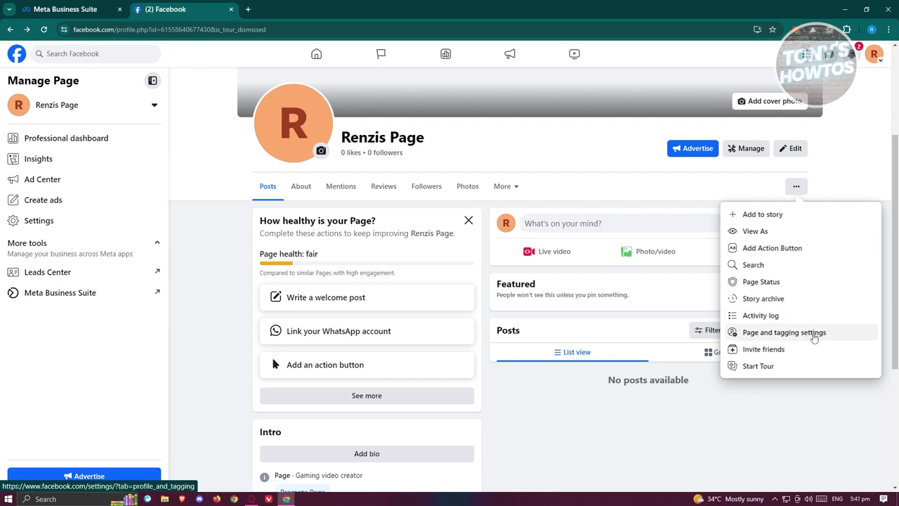
click(812, 256)
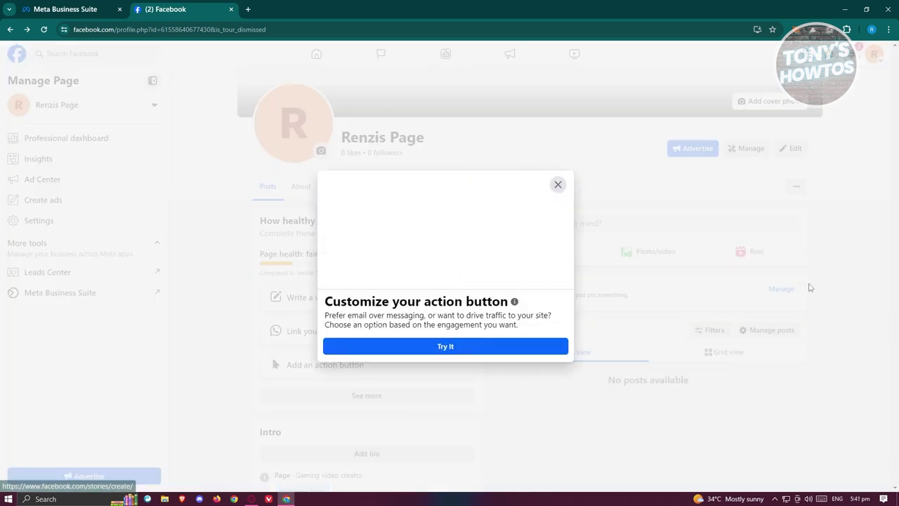
click(477, 349)
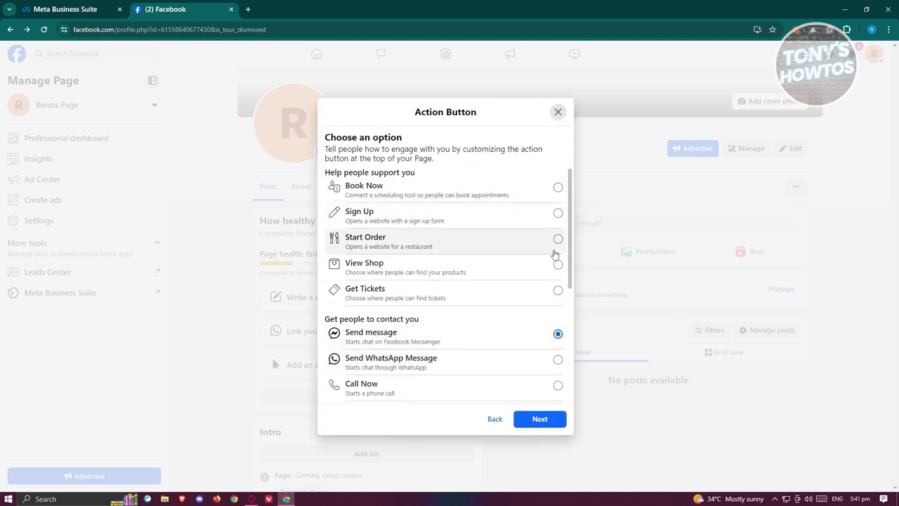
scroll(492, 256, down, 3)
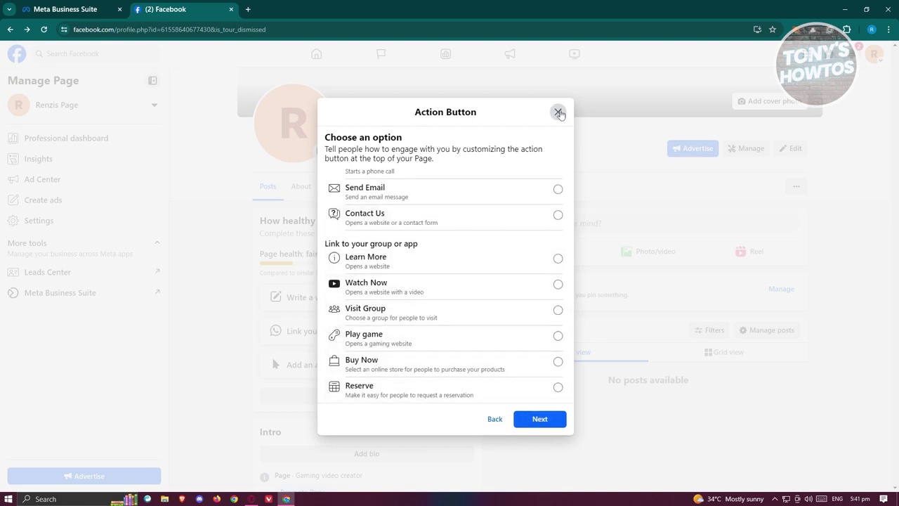
scroll(534, 294, up, 3)
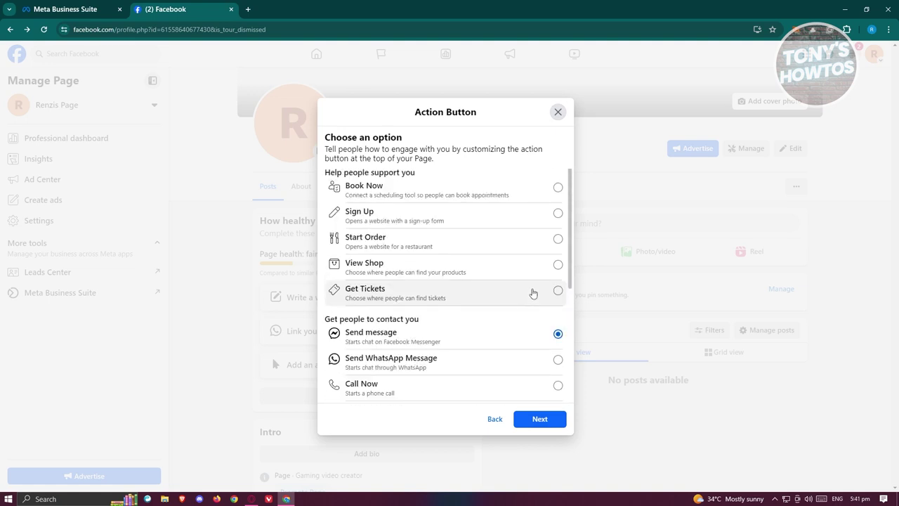
click(540, 419)
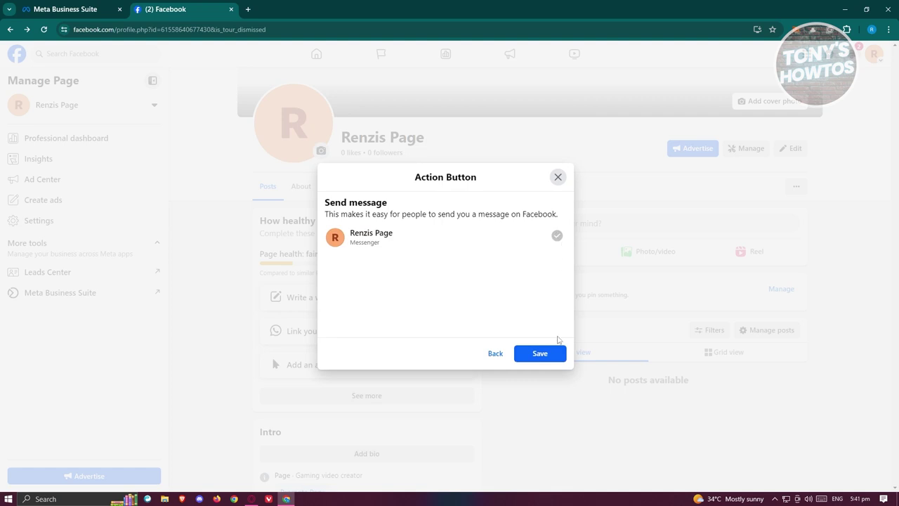
click(551, 357)
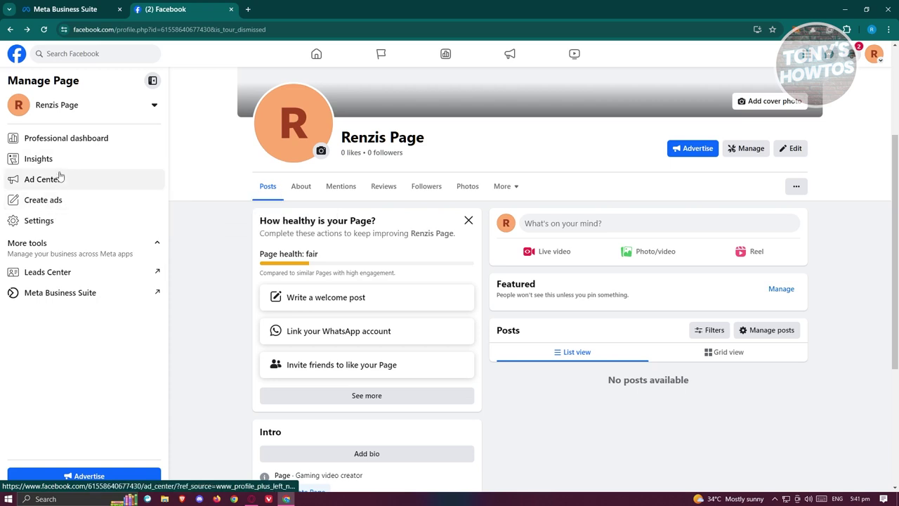
Step: Look at the Page's Settings, then go back to Renzis Page
click(28, 222)
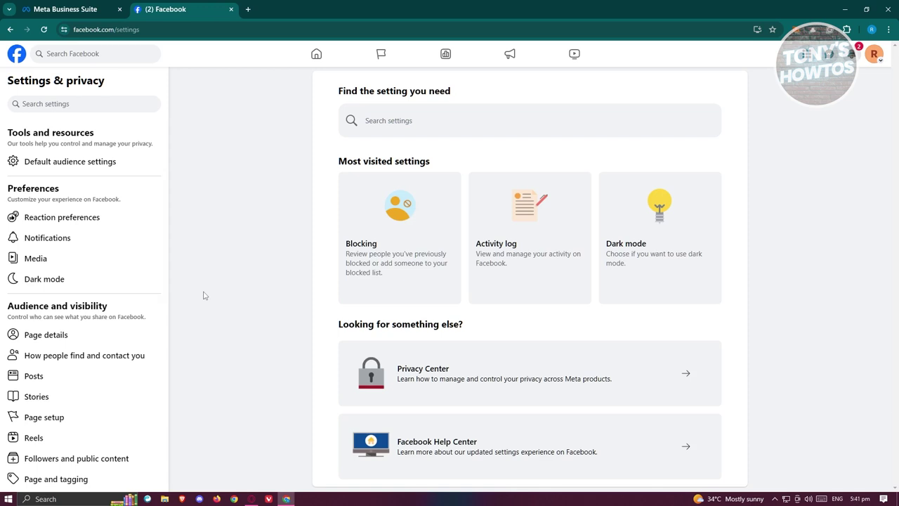
click(10, 29)
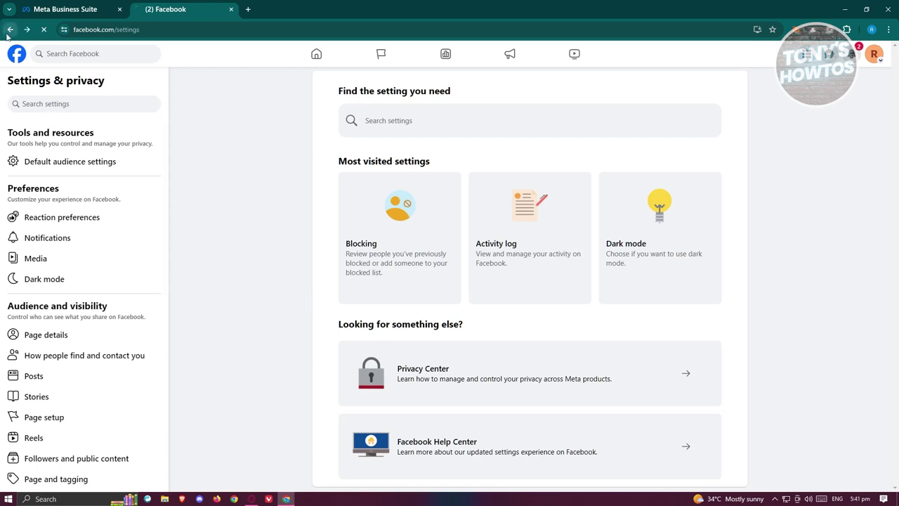